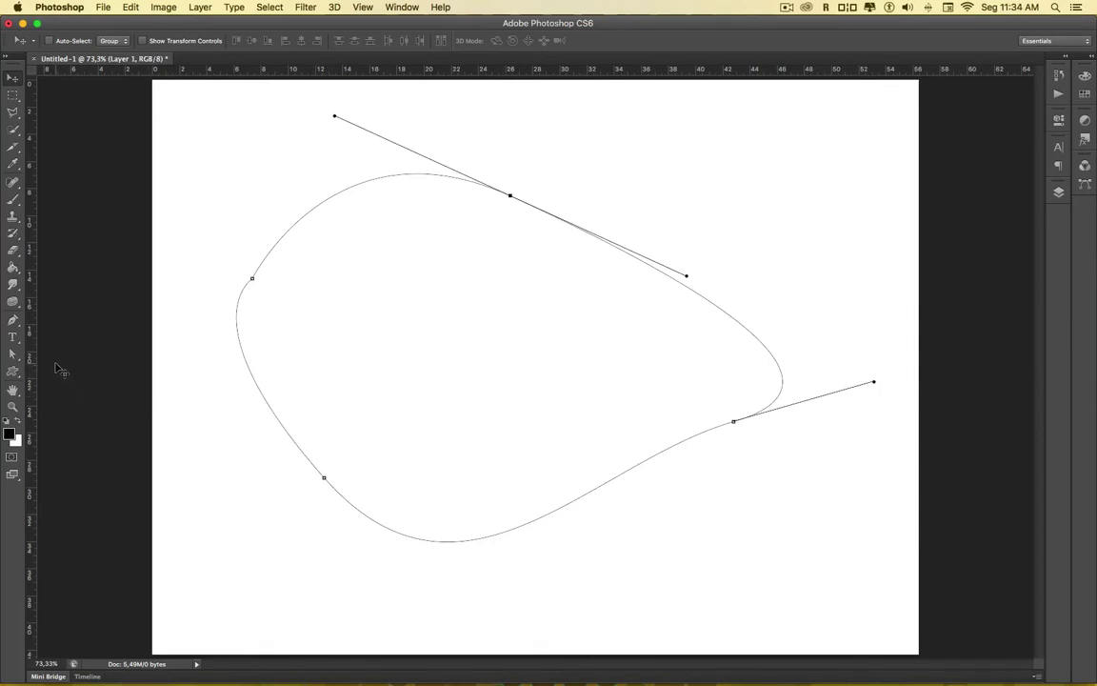
Step: Choose the Convert Point Tool from the Pen Tool flyout
{"action": "left_click", "coordinate": [13, 322]}
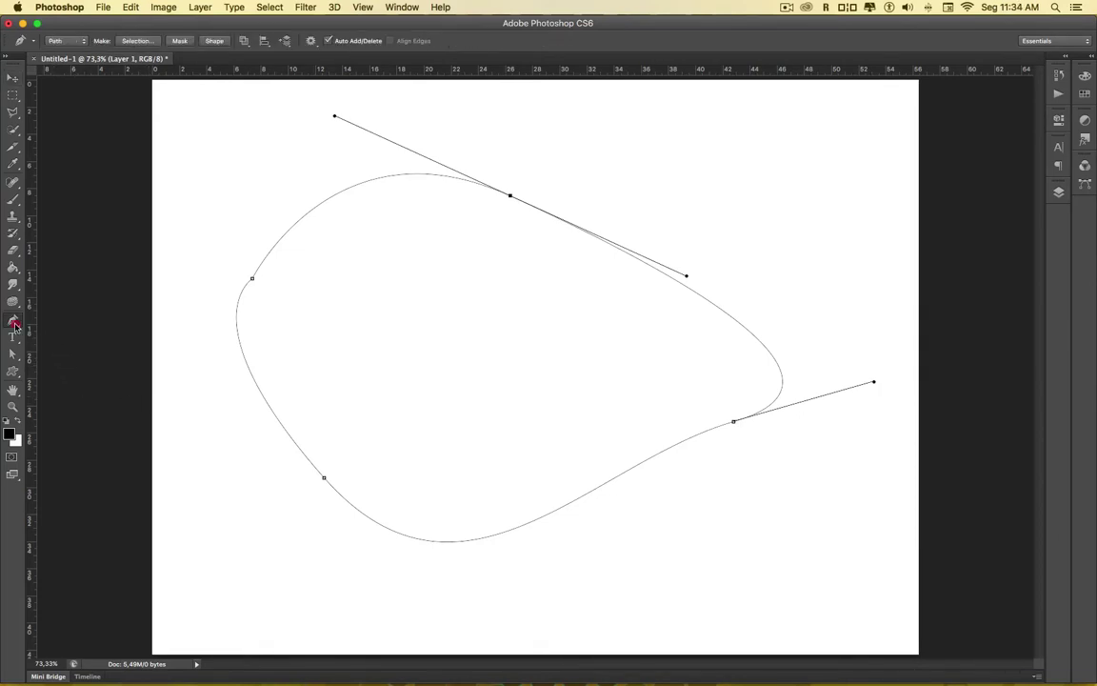
{"action": "right_click", "coordinate": [13, 324]}
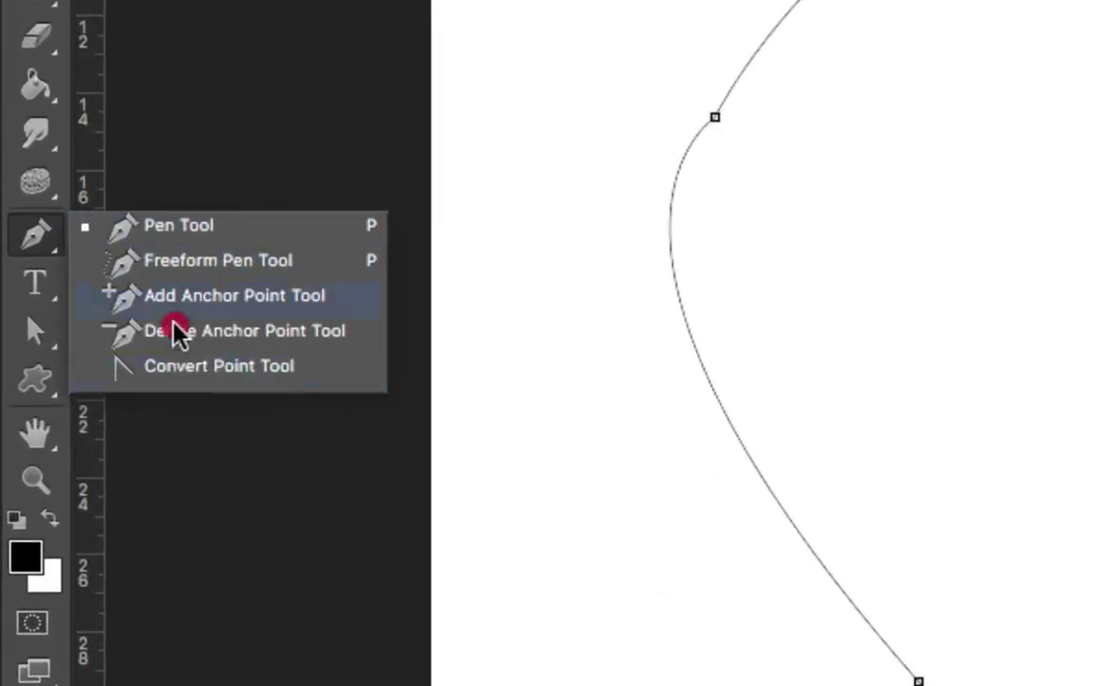
{"action": "left_click", "coordinate": [184, 381]}
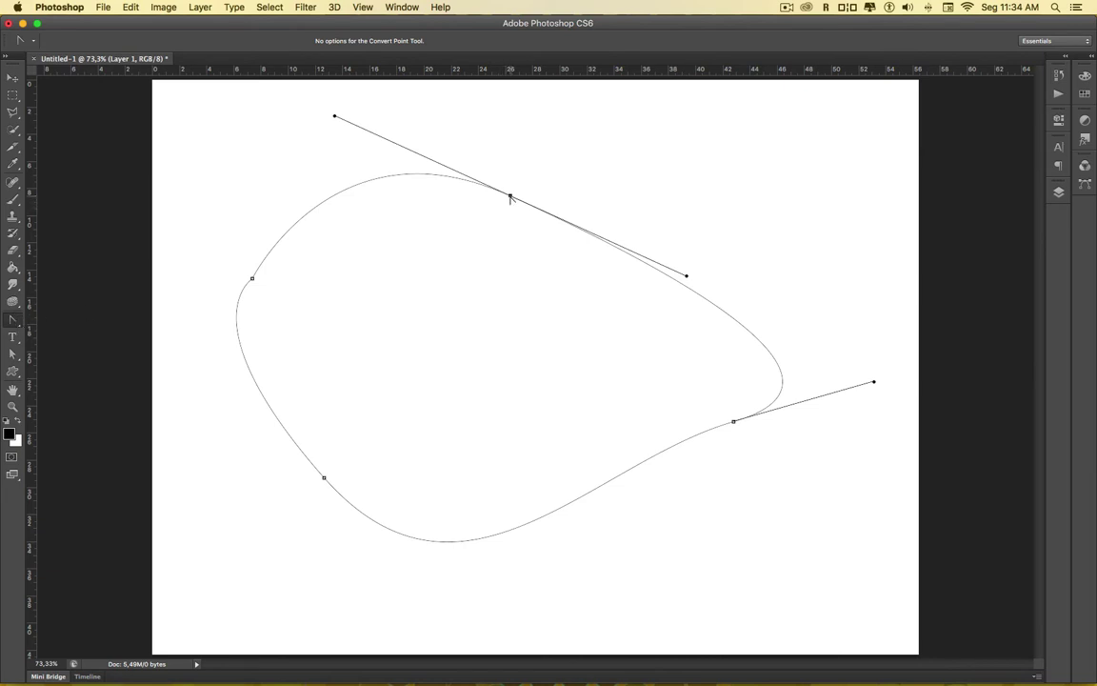
Step: Make the top anchor a sharp corner and drag it up and to the right
{"action": "left_click", "coordinate": [510, 196]}
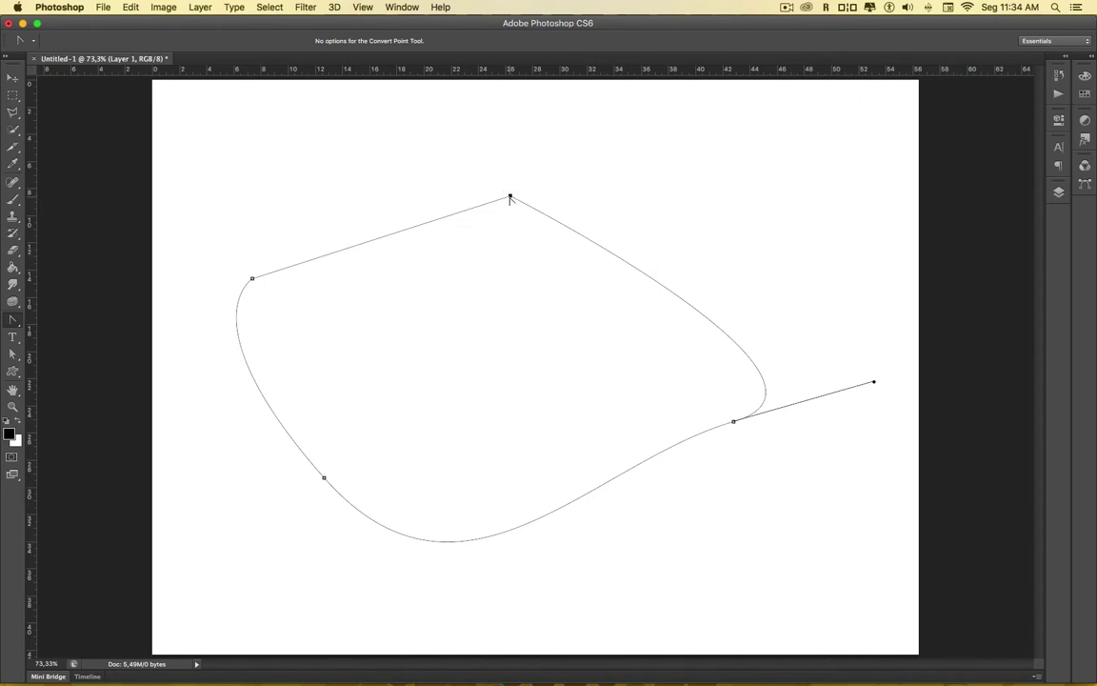
{"action": "key", "text": "a"}
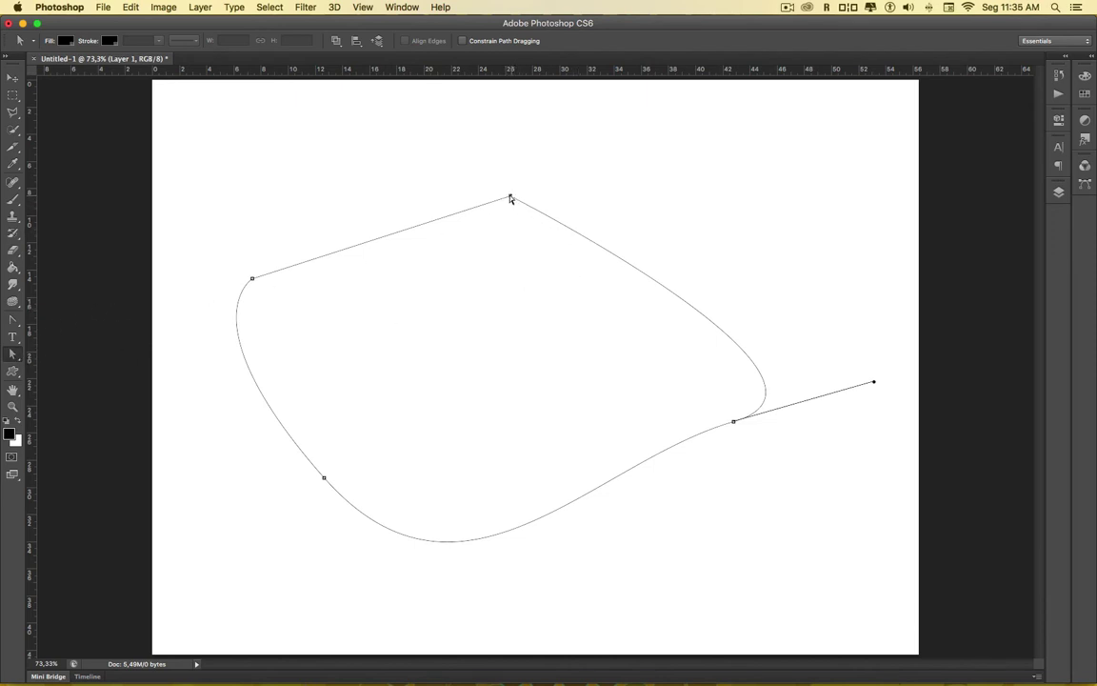
{"action": "mouse_move", "coordinate": [512, 199]}
{"action": "left_mouse_down"}
{"action": "mouse_move", "coordinate": [539, 125]}
{"action": "mouse_move", "coordinate": [657, 125]}
{"action": "mouse_move", "coordinate": [654, 116]}
{"action": "left_mouse_up"}
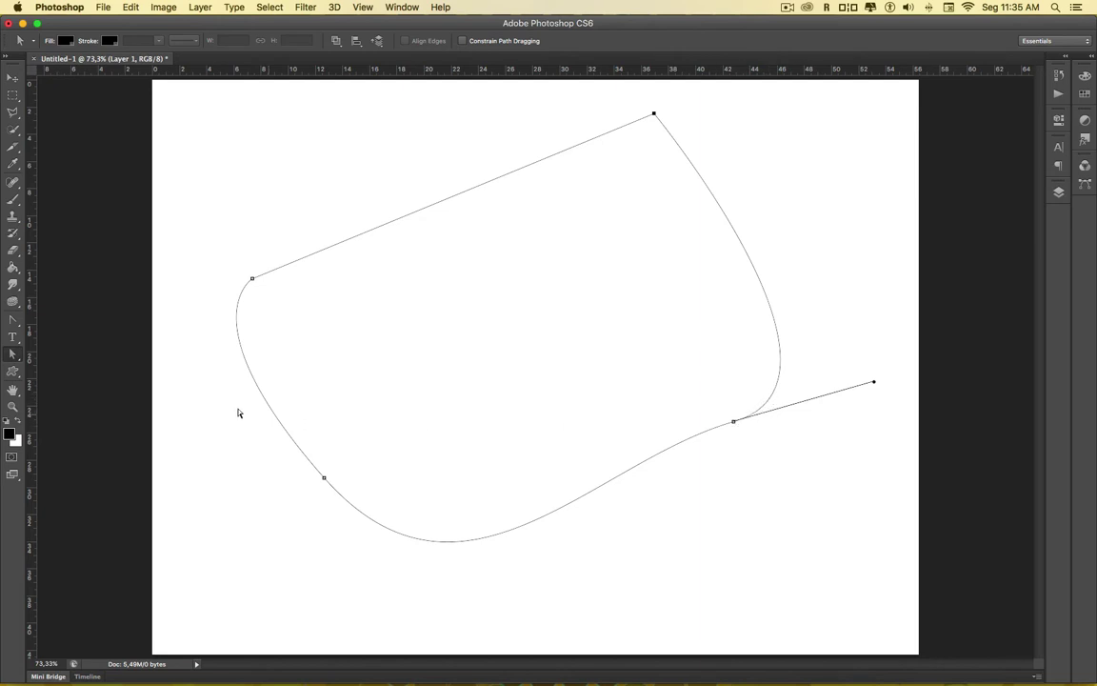
Step: Convert the right and lower-left anchors into corner points
{"action": "left_click", "coordinate": [13, 319]}
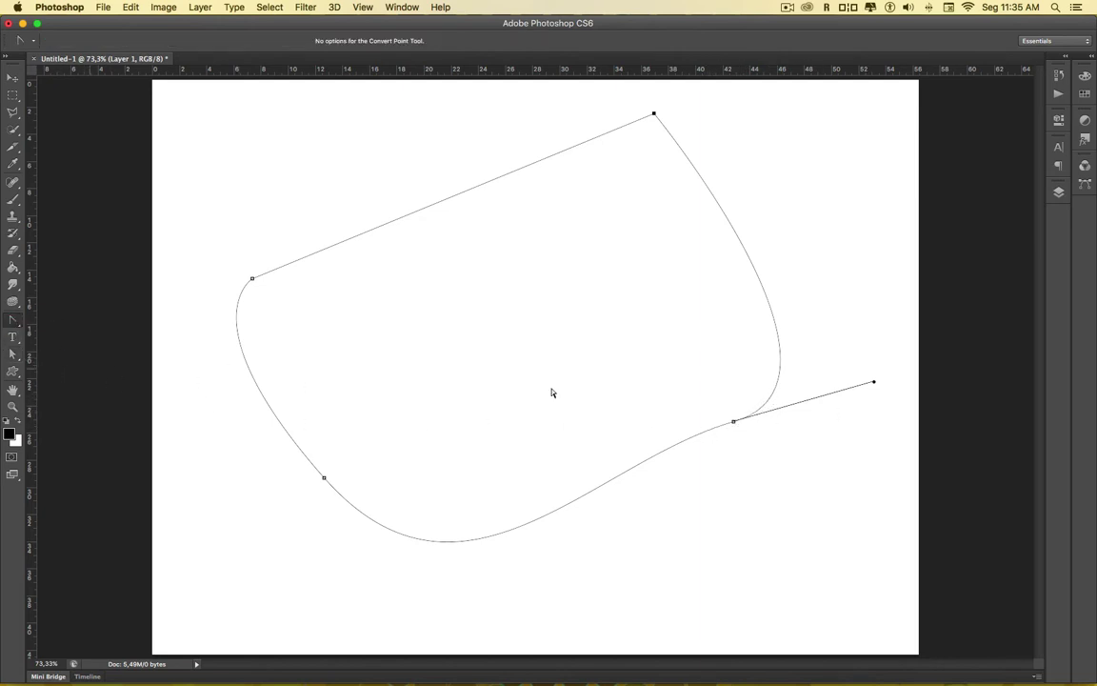
{"action": "left_click", "coordinate": [733, 421]}
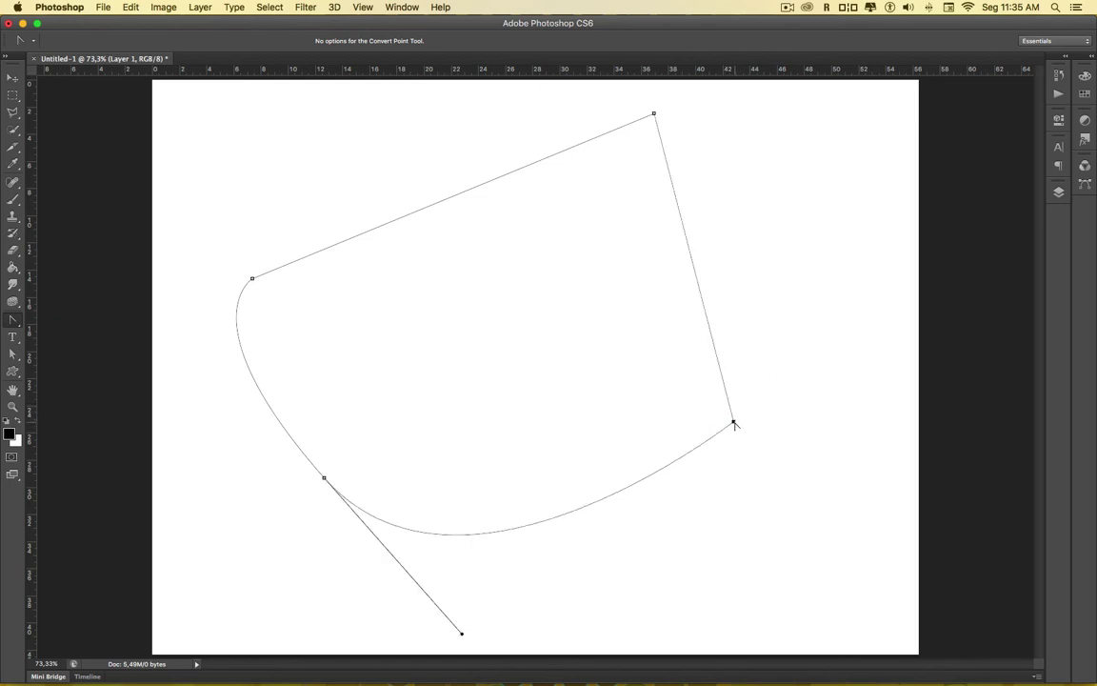
{"action": "left_click", "coordinate": [324, 477]}
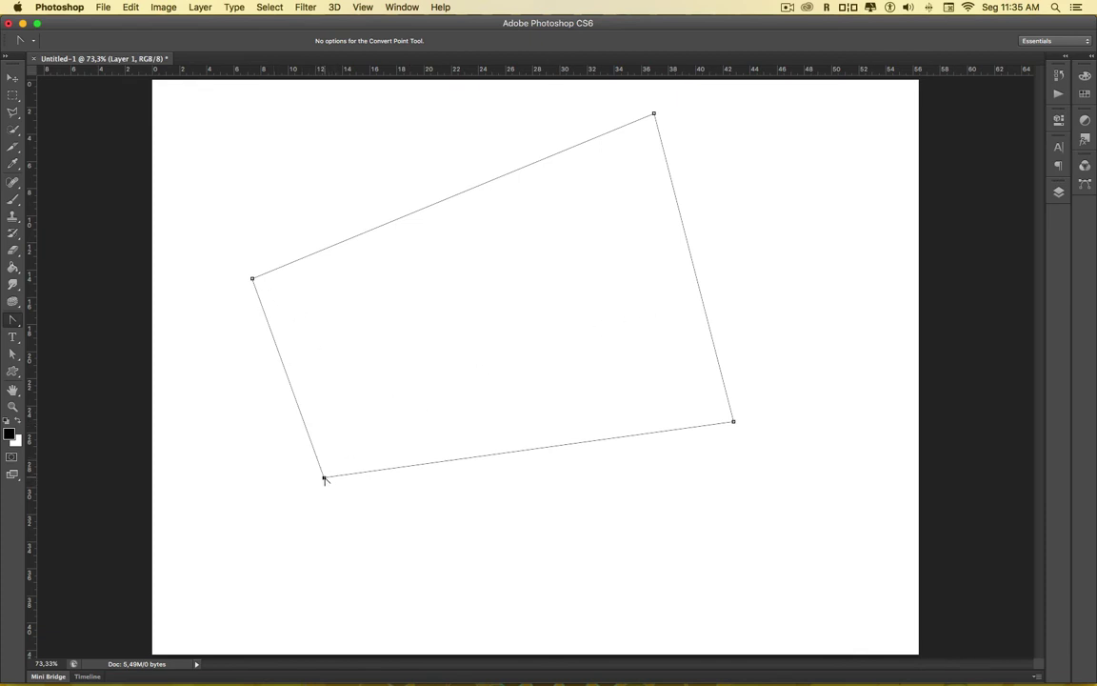
Step: Move the lower-left anchor down-right and the left anchor up-right, and nudge the lower-right anchor outward
{"action": "left_click", "coordinate": [12, 354]}
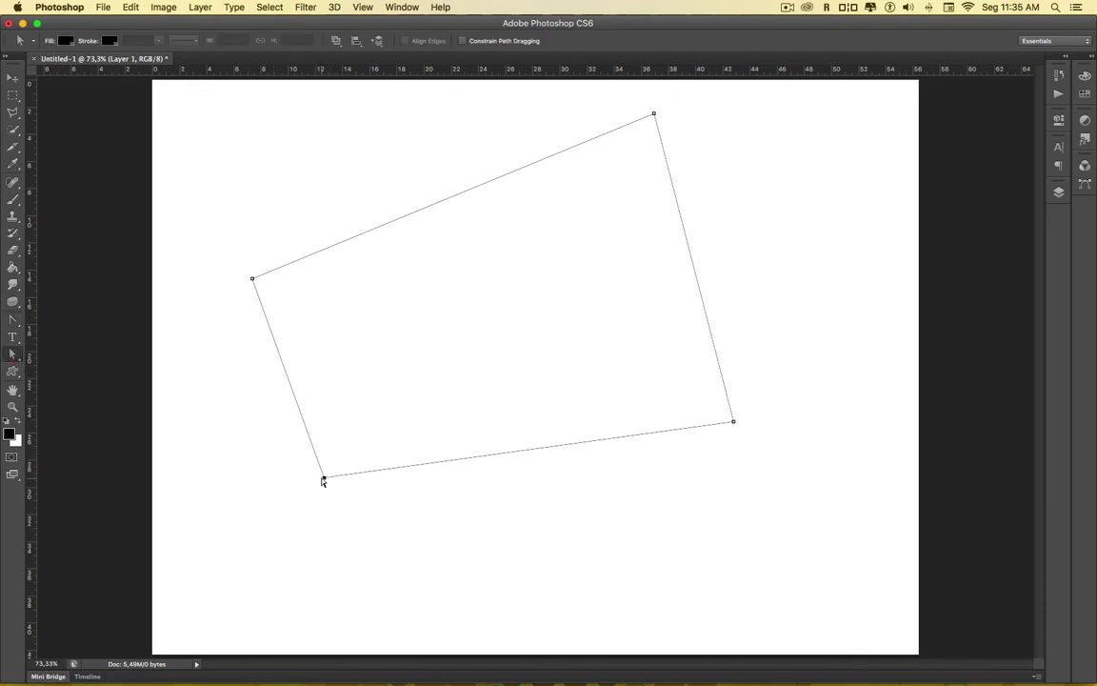
{"action": "left_click_drag", "start_coordinate": [324, 477], "coordinate": [479, 515]}
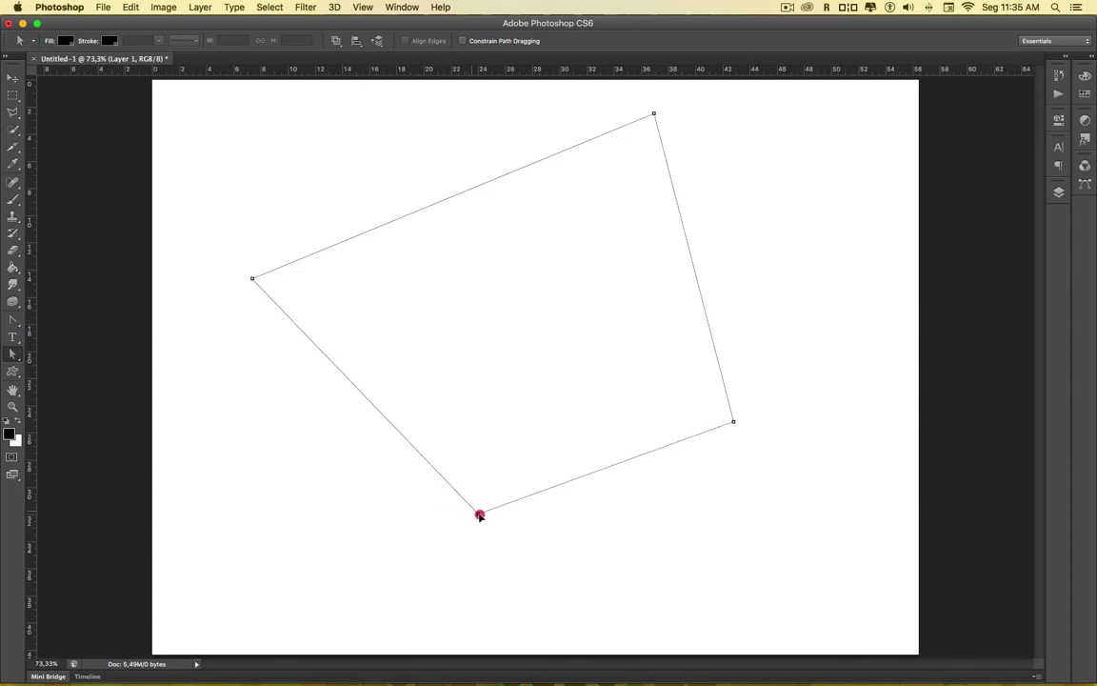
{"action": "mouse_move", "coordinate": [252, 278]}
{"action": "left_mouse_down"}
{"action": "mouse_move", "coordinate": [381, 226]}
{"action": "mouse_move", "coordinate": [385, 206]}
{"action": "mouse_move", "coordinate": [372, 198]}
{"action": "mouse_move", "coordinate": [383, 204]}
{"action": "left_mouse_up"}
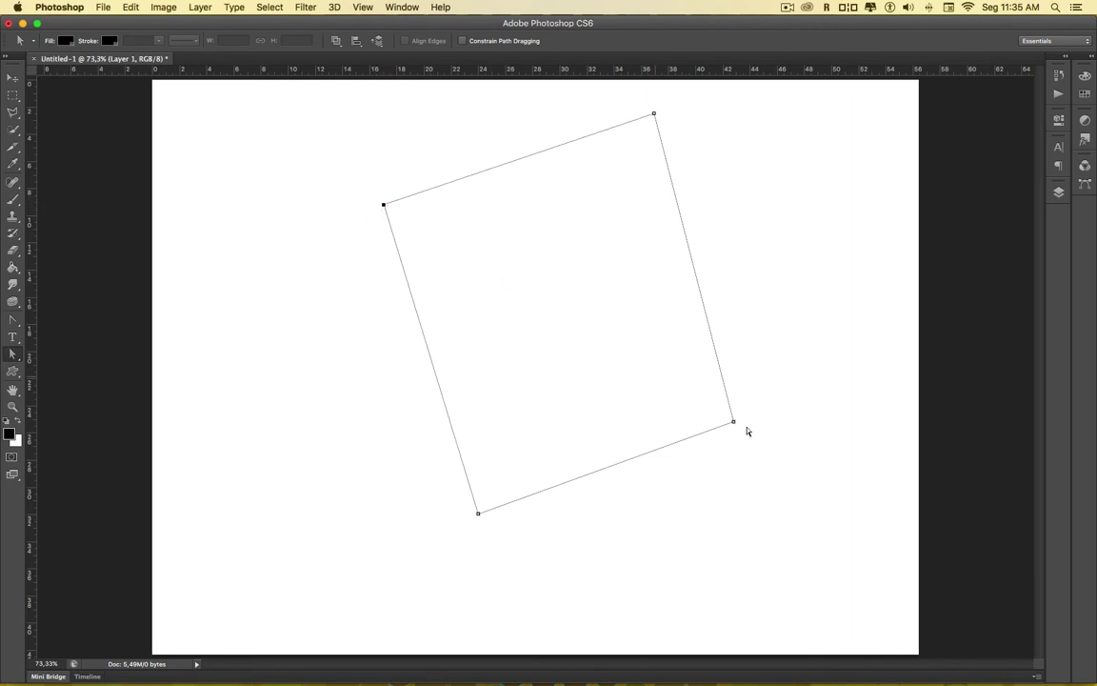
{"action": "mouse_move", "coordinate": [734, 424]}
{"action": "left_mouse_down"}
{"action": "mouse_move", "coordinate": [747, 431]}
{"action": "mouse_move", "coordinate": [749, 419]}
{"action": "left_mouse_up"}
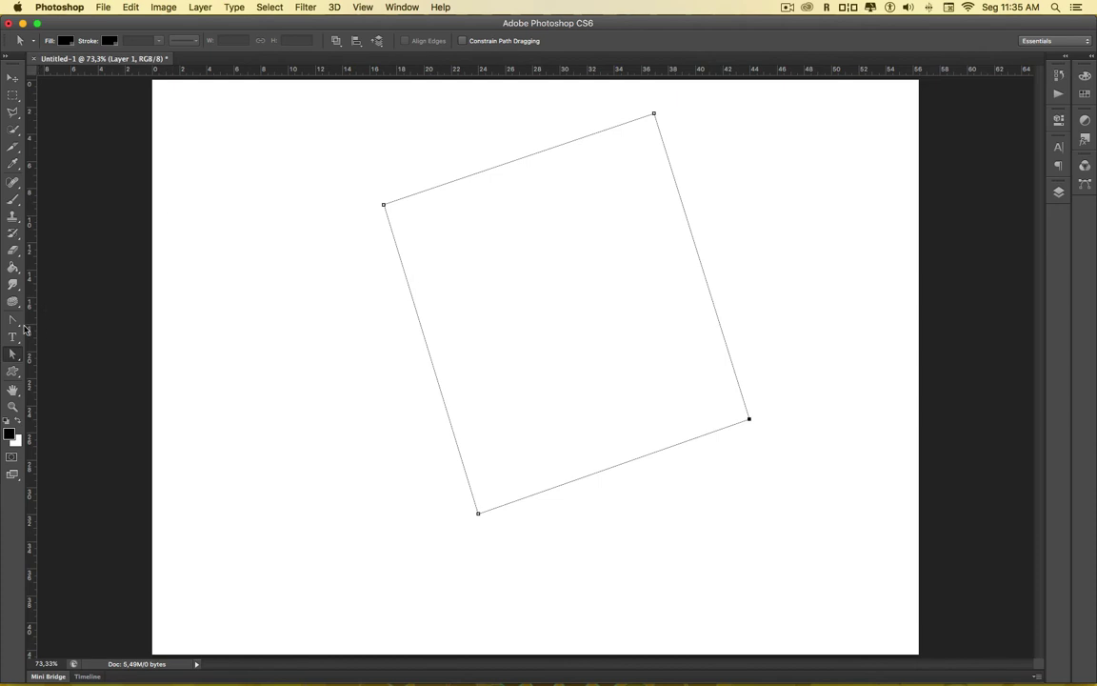
{"action": "left_click_drag", "start_coordinate": [14, 324], "coordinate": [67, 393]}
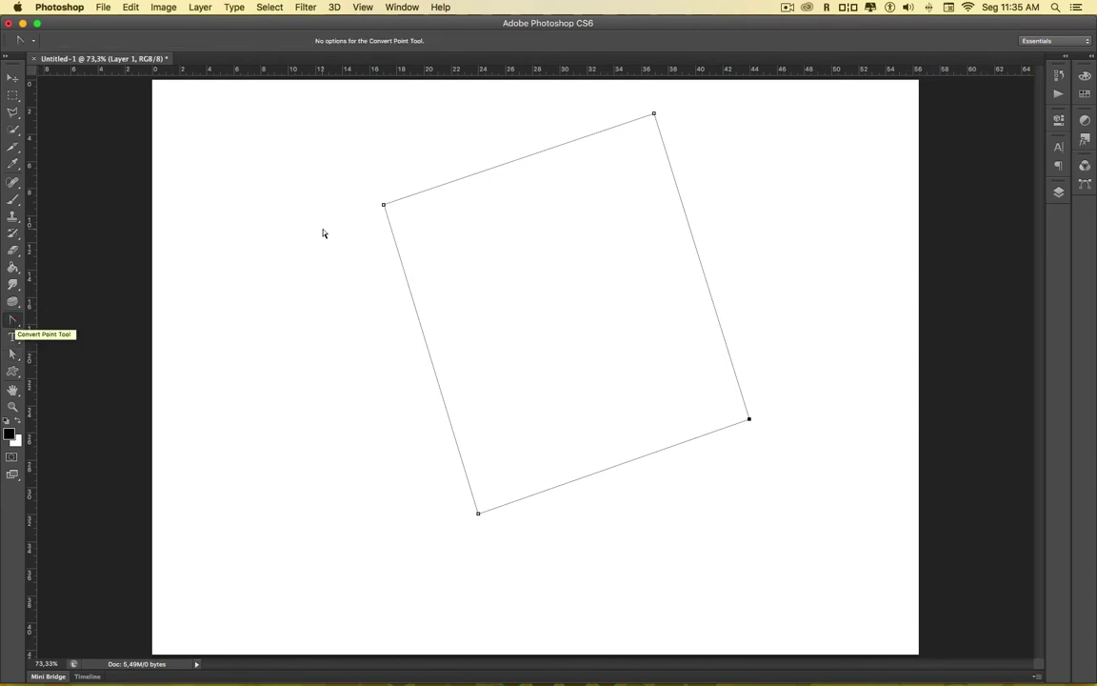
Step: Drag the upper-left anchor to a new position and make it a smooth point to curve the left side
{"action": "left_click", "coordinate": [384, 205]}
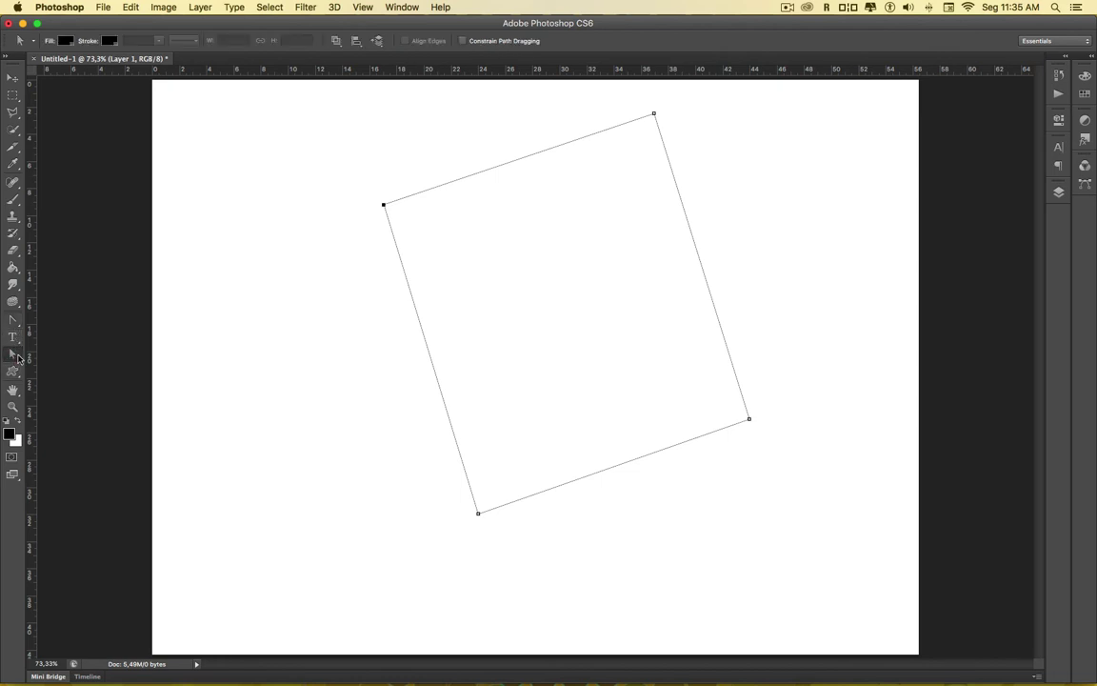
{"action": "key", "text": "a"}
{"action": "mouse_move", "coordinate": [386, 204]}
{"action": "left_mouse_down"}
{"action": "mouse_move", "coordinate": [243, 241]}
{"action": "mouse_move", "coordinate": [394, 311]}
{"action": "mouse_move", "coordinate": [369, 374]}
{"action": "mouse_move", "coordinate": [213, 311]}
{"action": "mouse_move", "coordinate": [319, 179]}
{"action": "mouse_move", "coordinate": [498, 149]}
{"action": "left_mouse_up"}
{"action": "left_click", "coordinate": [14, 327]}
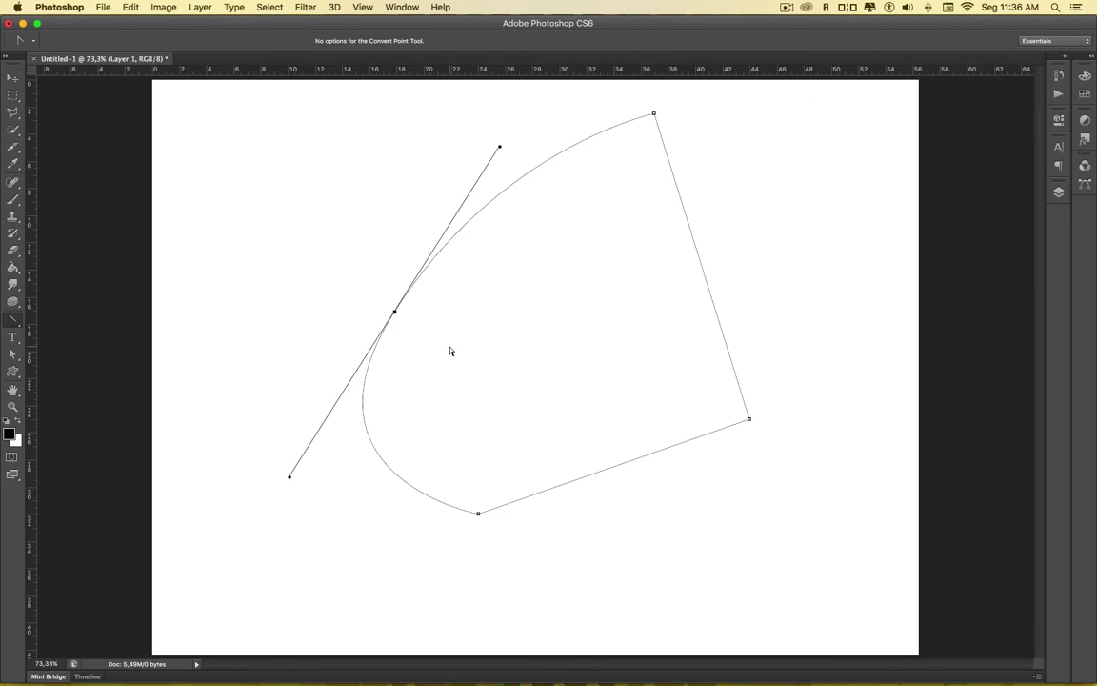
{"action": "left_click", "coordinate": [749, 419]}
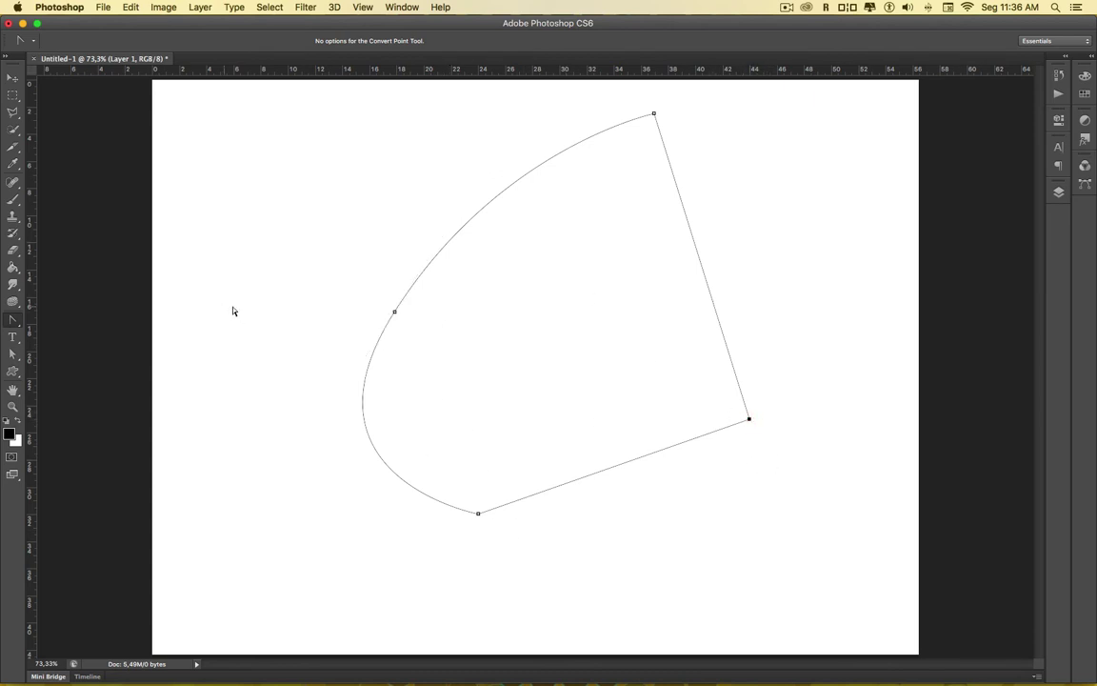
Step: Pull the lower-right anchor inward toward the centre and drag out curve handles from it
{"action": "left_click", "coordinate": [18, 350]}
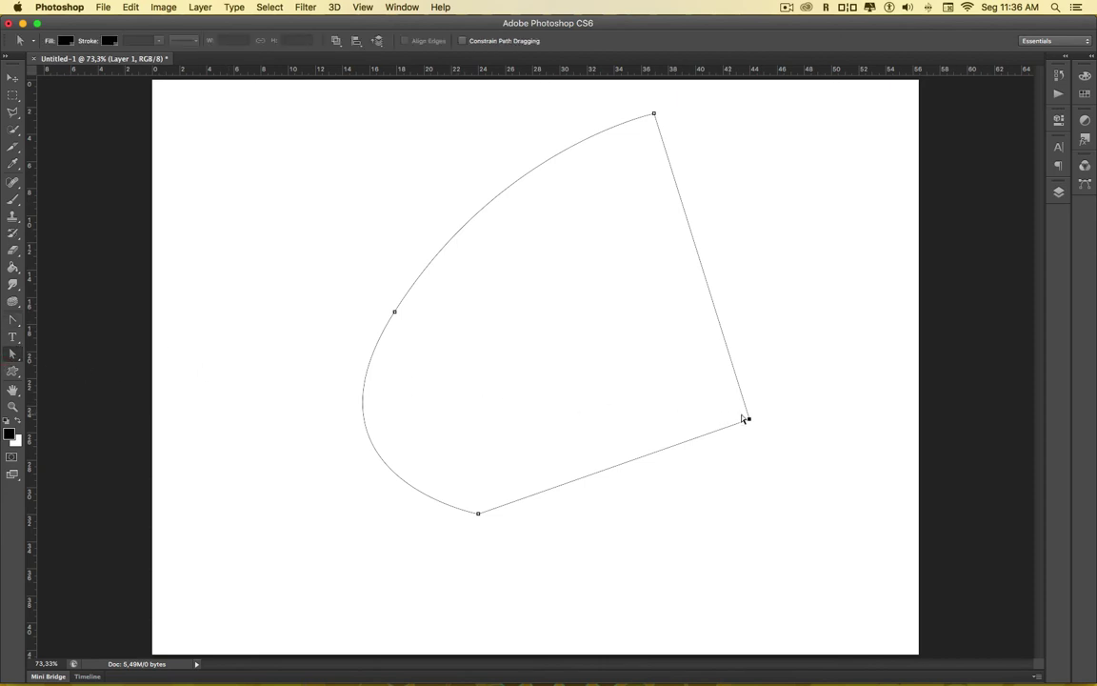
{"action": "left_click_drag", "start_coordinate": [748, 419], "coordinate": [806, 387]}
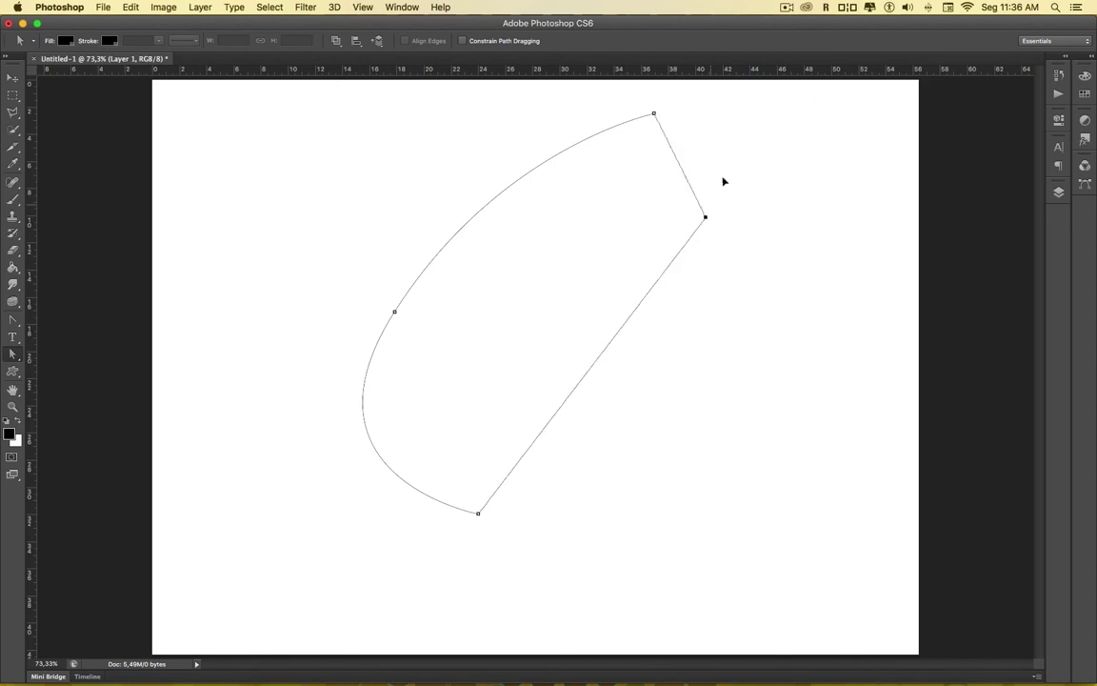
{"action": "mouse_move", "coordinate": [806, 387]}
{"action": "left_mouse_down"}
{"action": "mouse_move", "coordinate": [742, 343]}
{"action": "mouse_move", "coordinate": [591, 363]}
{"action": "left_mouse_up"}
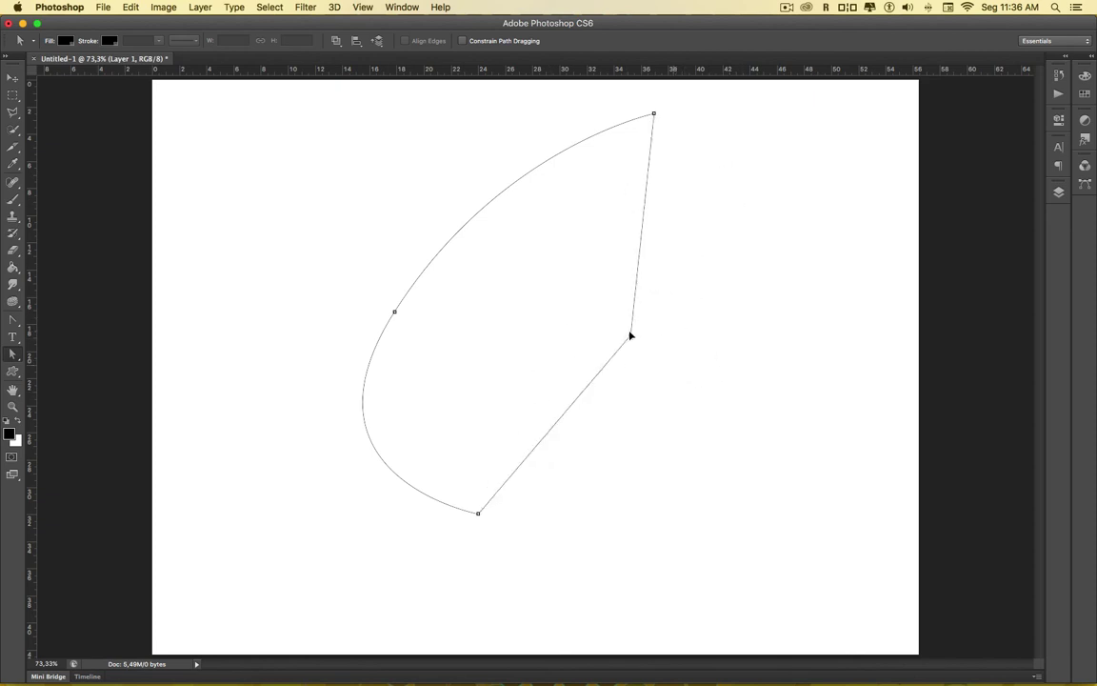
{"action": "left_click_drag", "start_coordinate": [13, 320], "coordinate": [57, 389]}
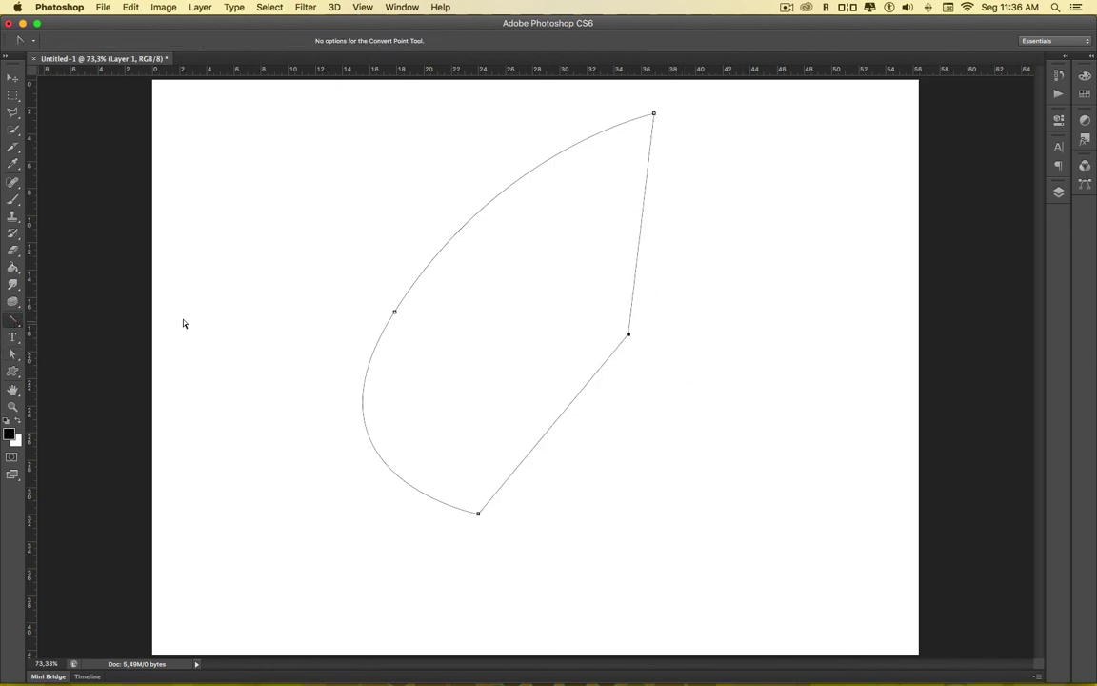
{"action": "mouse_move", "coordinate": [627, 335]}
{"action": "left_mouse_down"}
{"action": "mouse_move", "coordinate": [705, 214]}
{"action": "mouse_move", "coordinate": [713, 502]}
{"action": "mouse_move", "coordinate": [527, 485]}
{"action": "mouse_move", "coordinate": [554, 497]}
{"action": "mouse_move", "coordinate": [619, 379]}
{"action": "mouse_move", "coordinate": [605, 455]}
{"action": "mouse_move", "coordinate": [571, 481]}
{"action": "mouse_move", "coordinate": [603, 385]}
{"action": "left_mouse_up"}
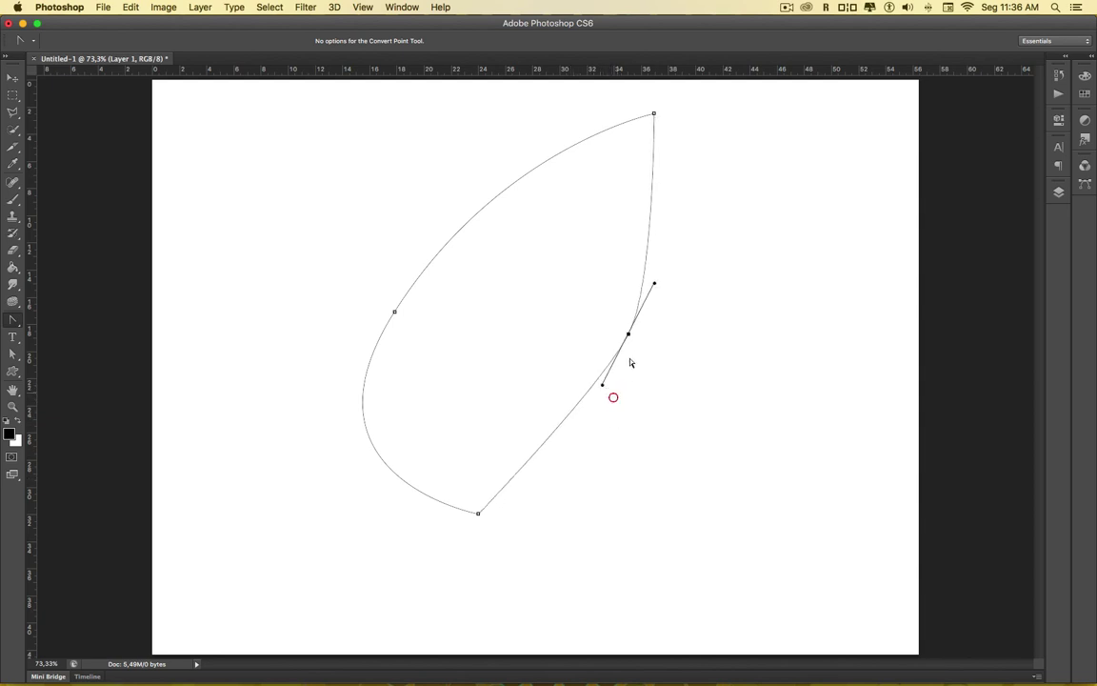
Step: Swing the right anchor's handles to bend the right side into a leaf-like teardrop curve
{"action": "mouse_move", "coordinate": [629, 335]}
{"action": "left_mouse_down"}
{"action": "mouse_move", "coordinate": [685, 362]}
{"action": "mouse_move", "coordinate": [676, 397]}
{"action": "mouse_move", "coordinate": [649, 426]}
{"action": "left_mouse_up"}
{"action": "left_click", "coordinate": [12, 78]}
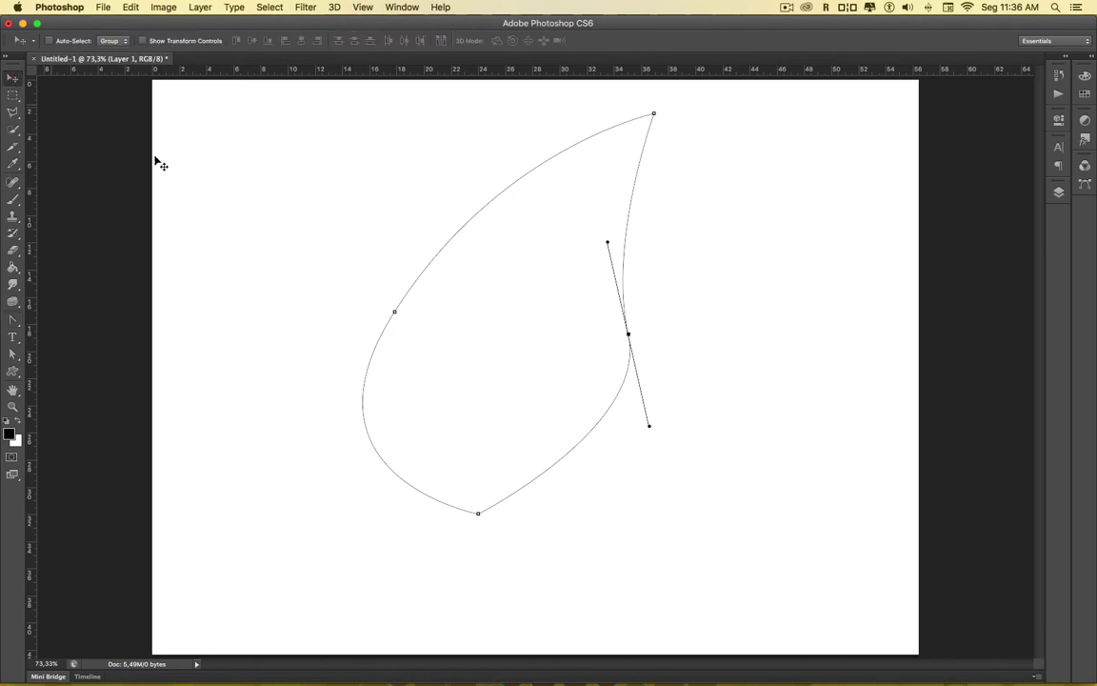